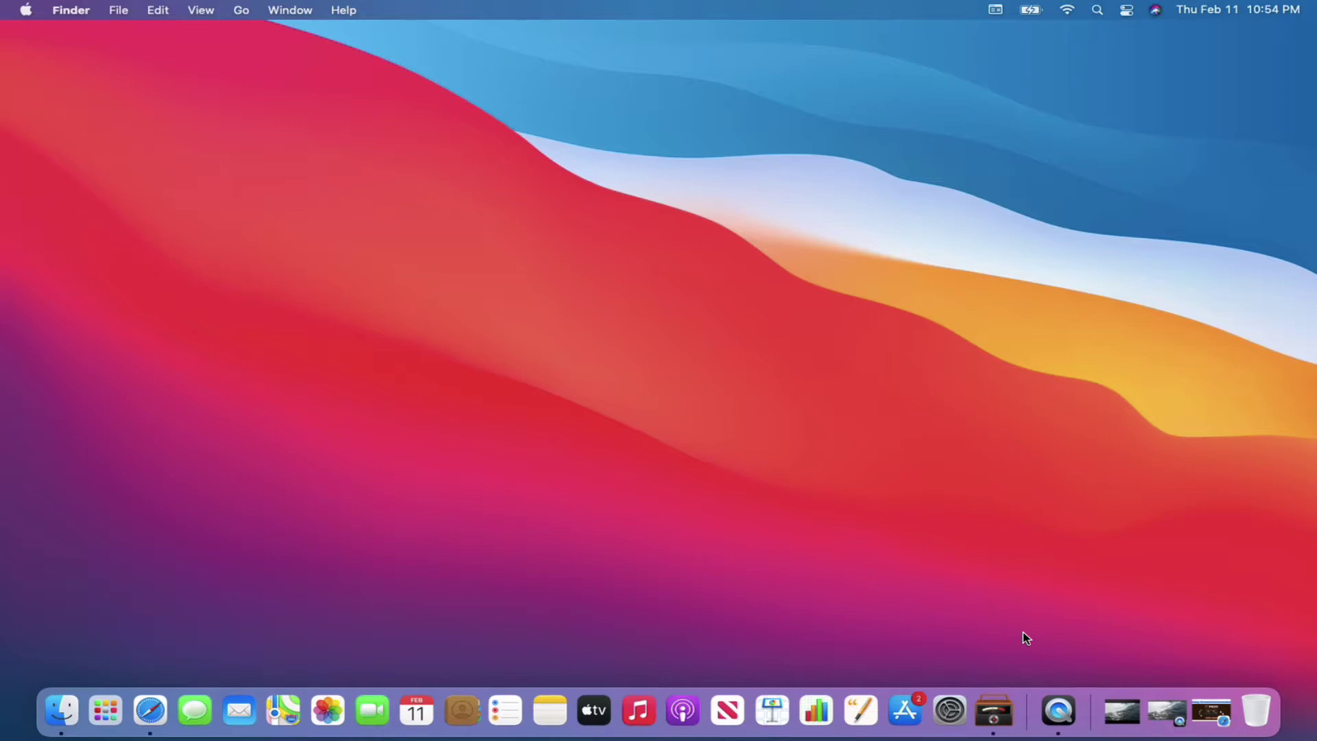
Bring up Piezo's recorder and check its source list, leaving Built-in Microphone selected.
{"action": "left_click", "coordinate": [1009, 710]}
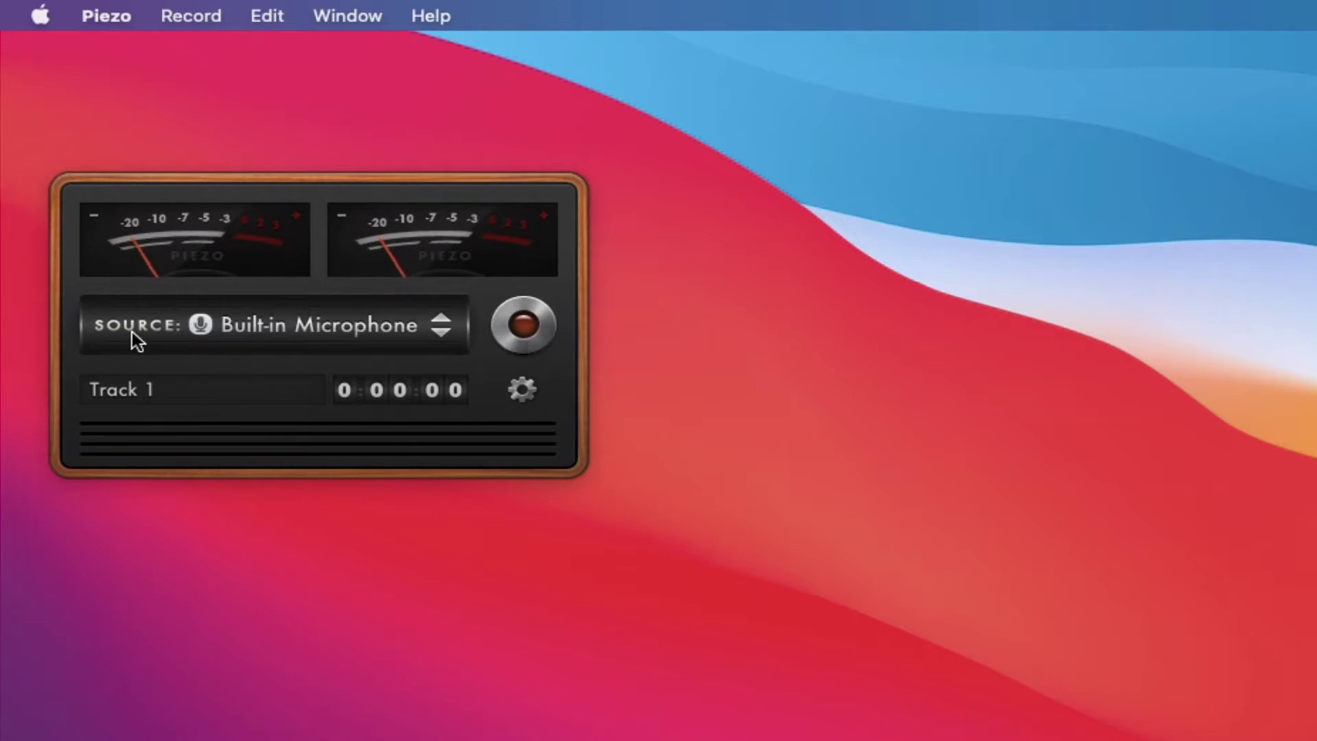
{"action": "left_click", "coordinate": [432, 335]}
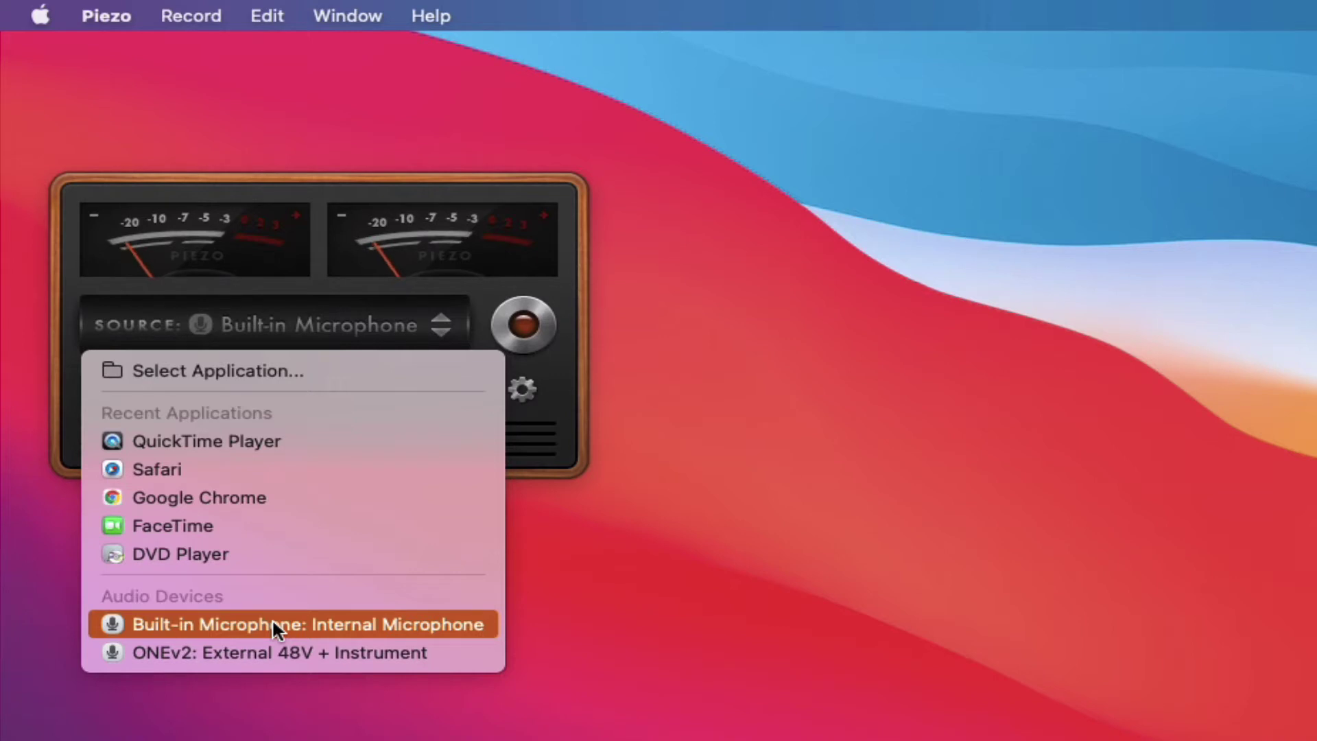
{"action": "left_click", "coordinate": [590, 615]}
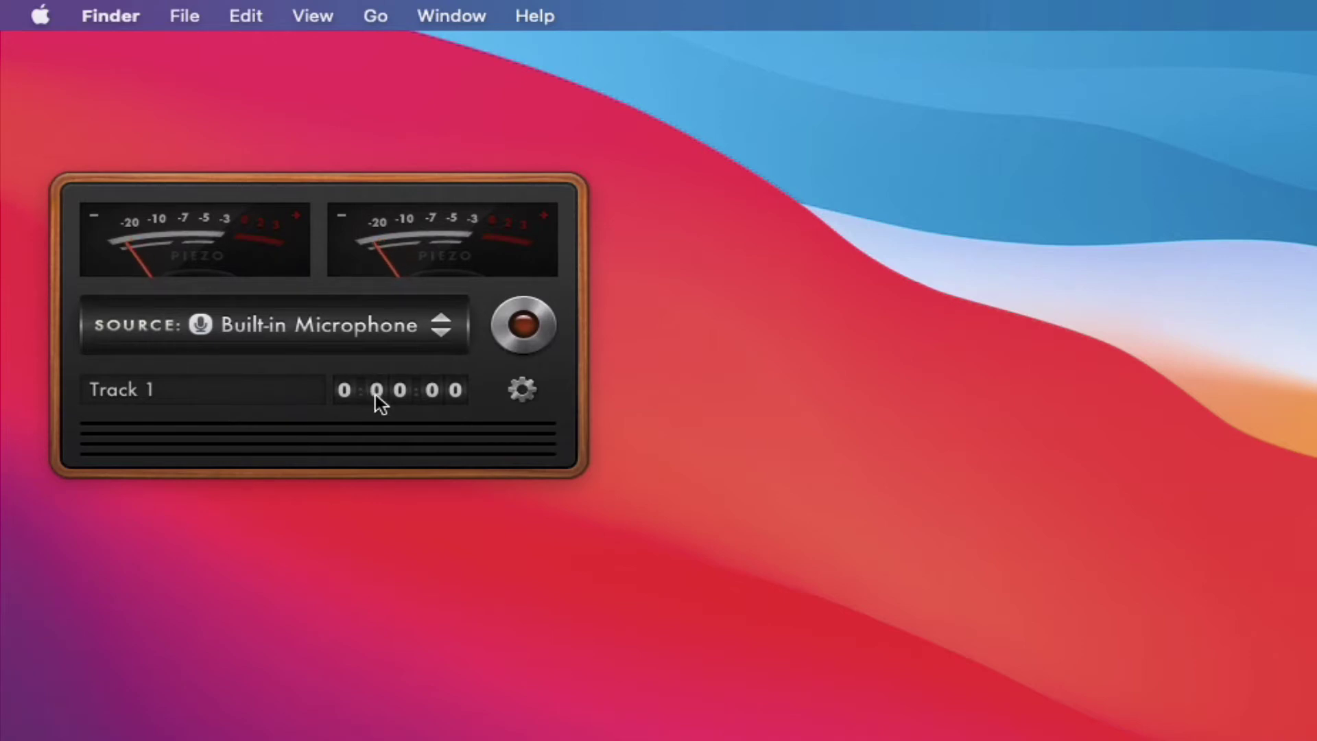
{"action": "left_click", "coordinate": [521, 410]}
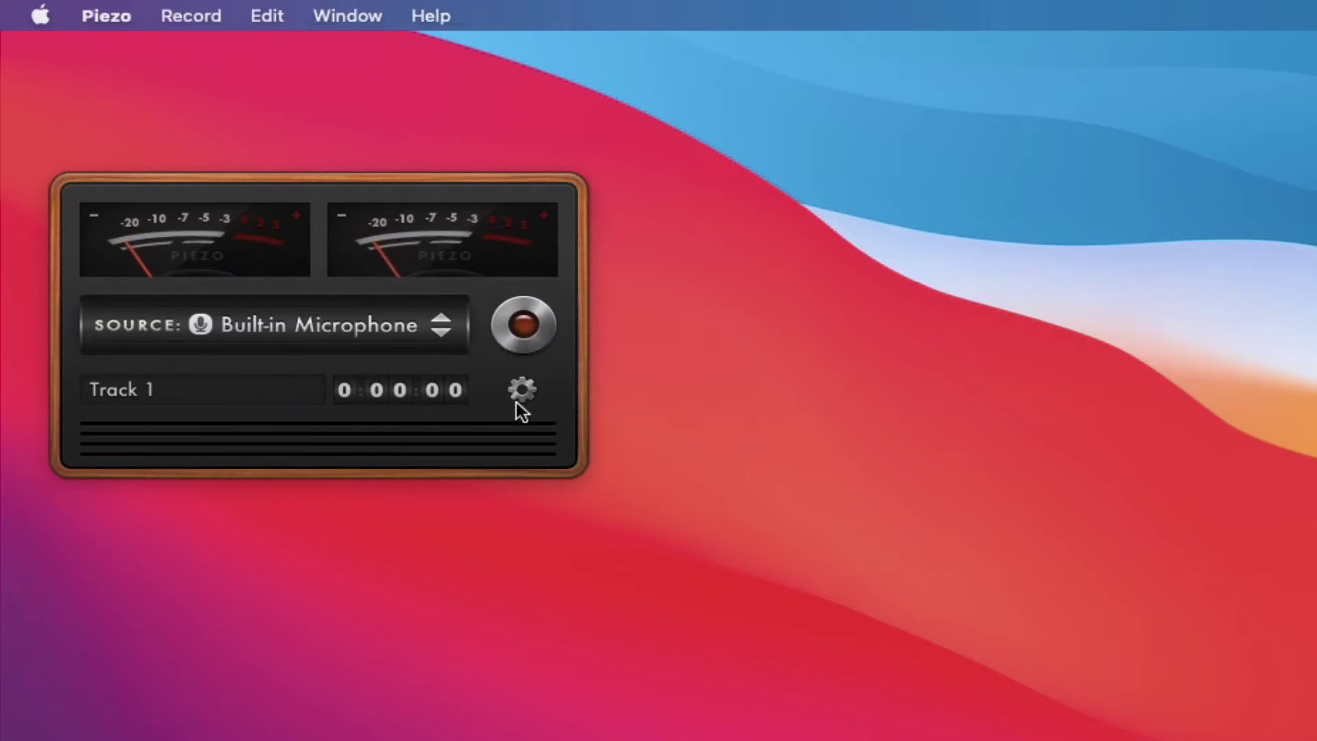
{"action": "left_click", "coordinate": [521, 390]}
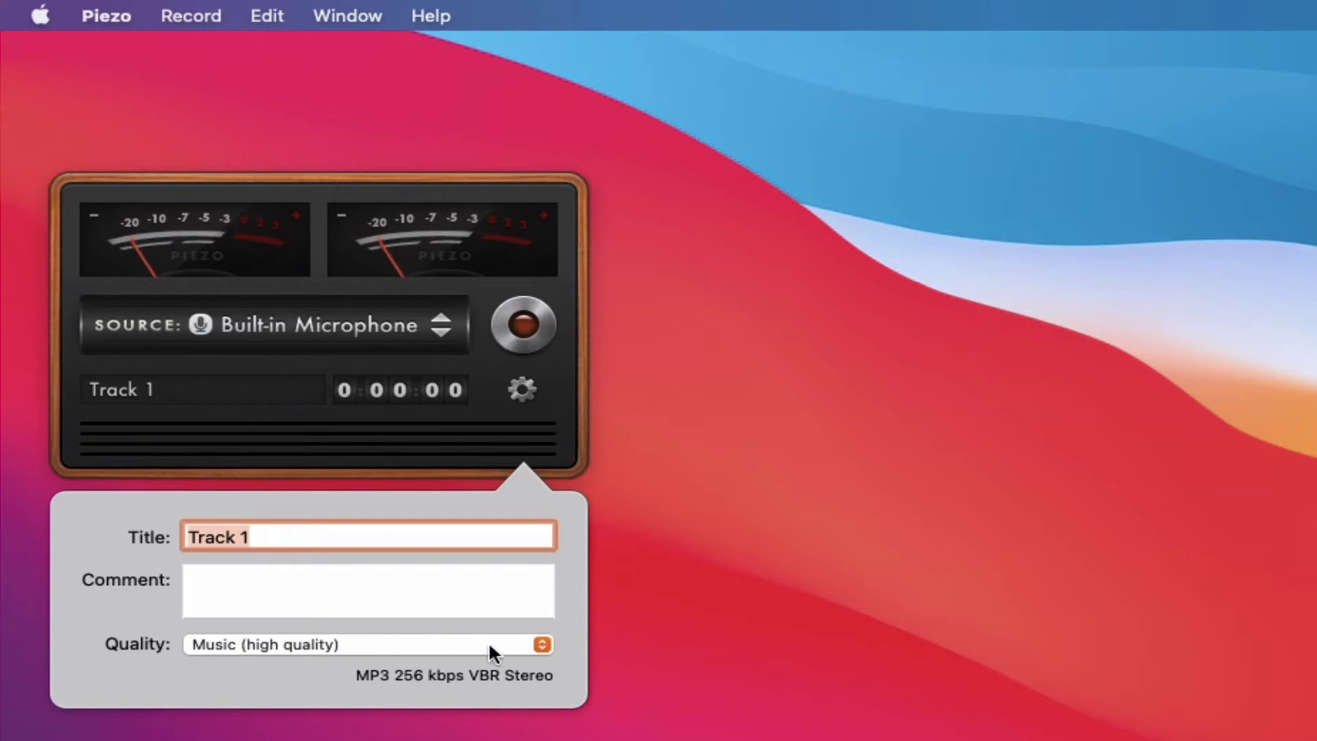
{"action": "left_click", "coordinate": [542, 643]}
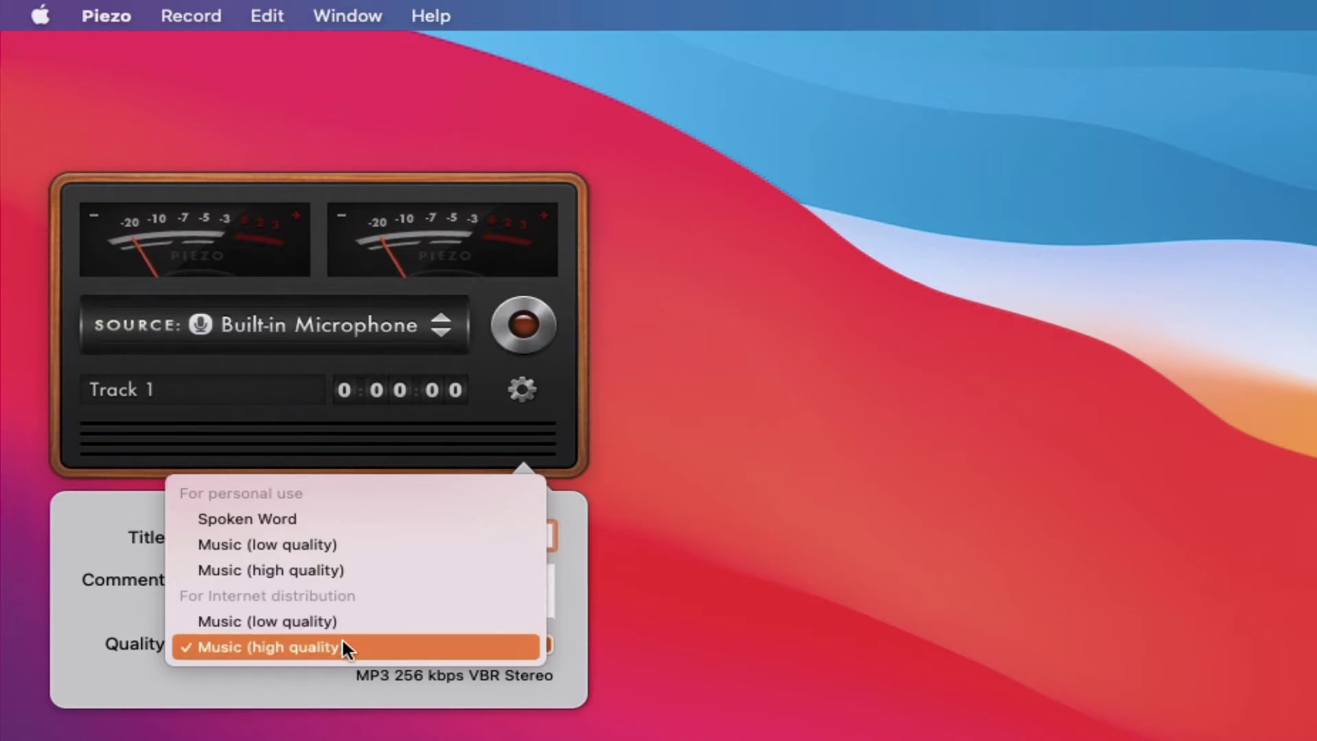
{"action": "left_click", "coordinate": [387, 689]}
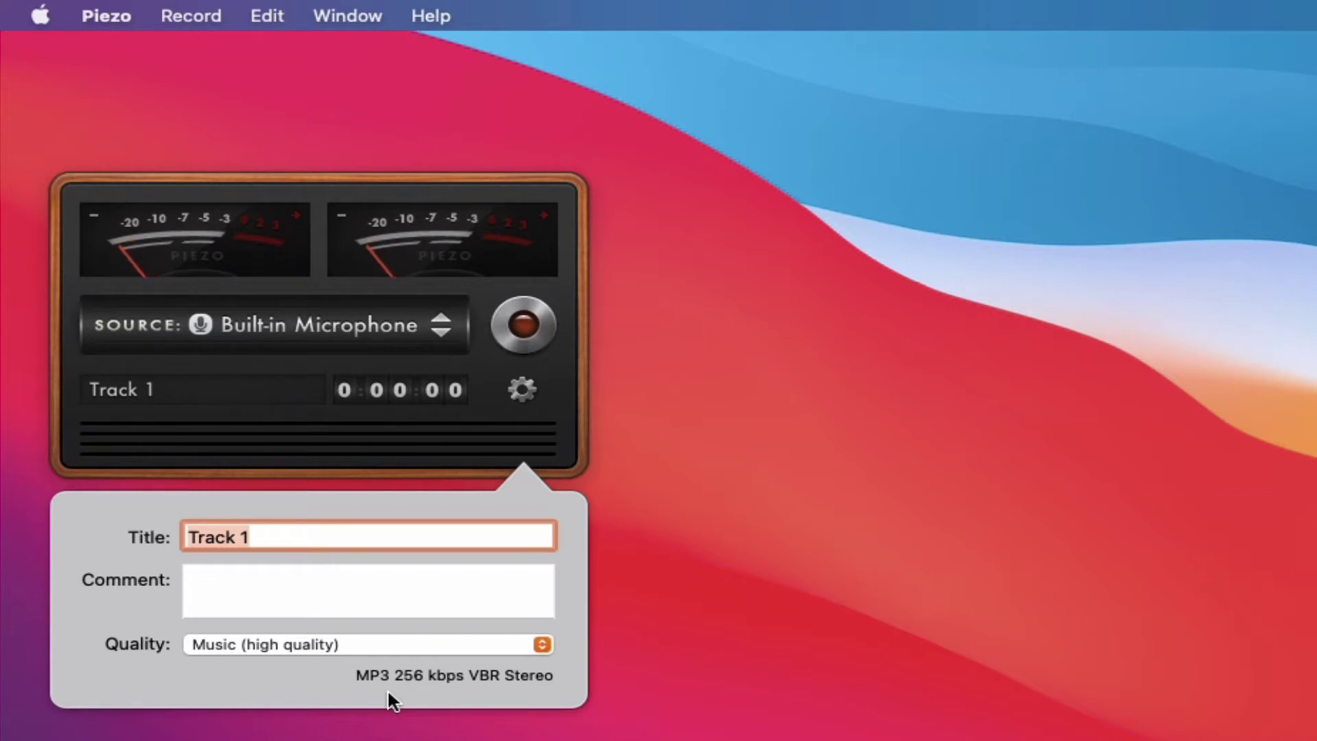
{"action": "left_click", "coordinate": [518, 390]}
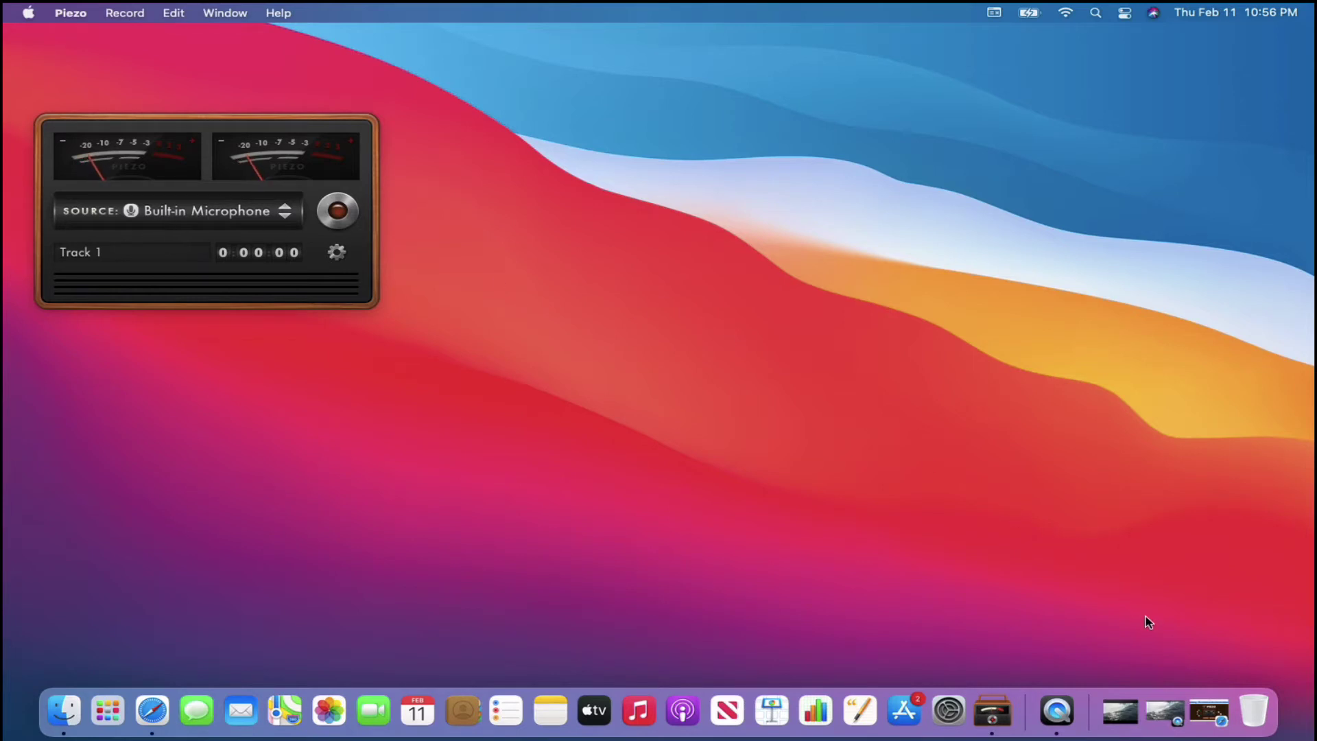
Restore the video.mp4 player and switch Piezo's recording source to QuickTime Player.
{"action": "left_click", "coordinate": [1167, 715]}
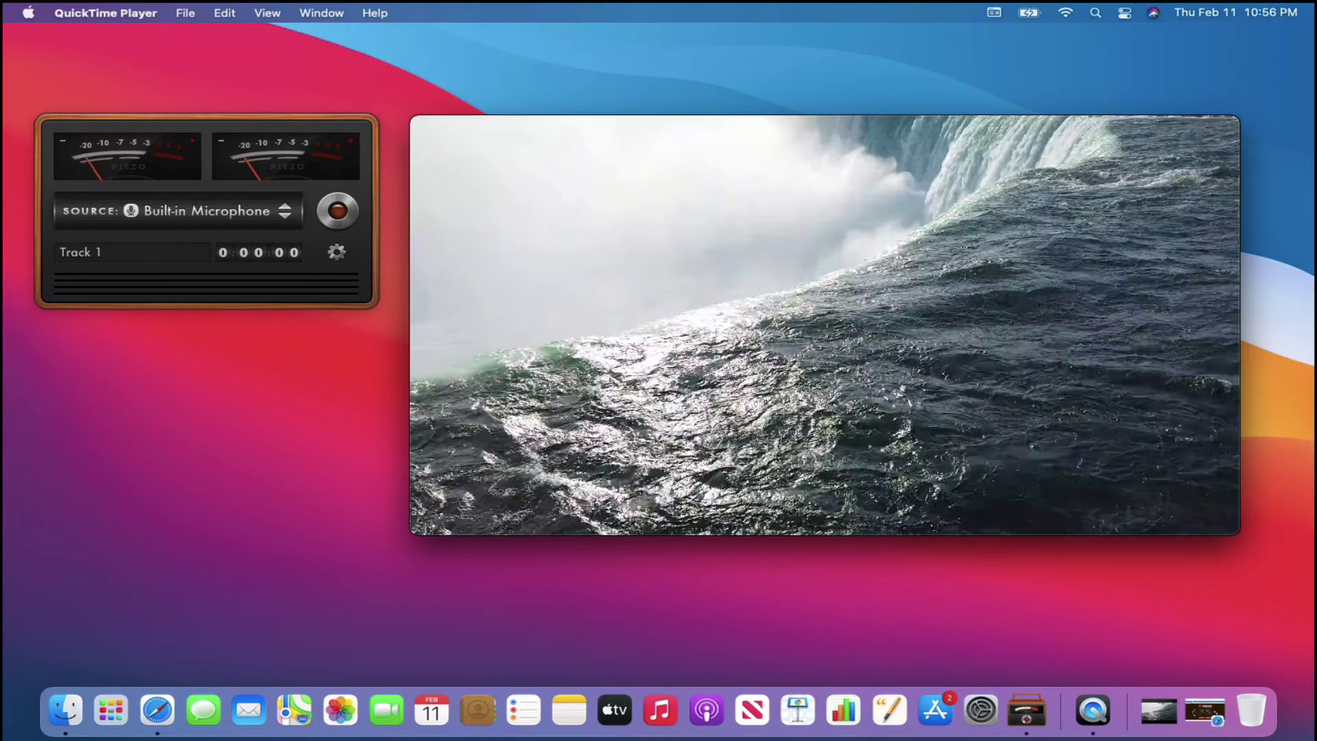
{"action": "mouse_move", "coordinate": [773, 295]}
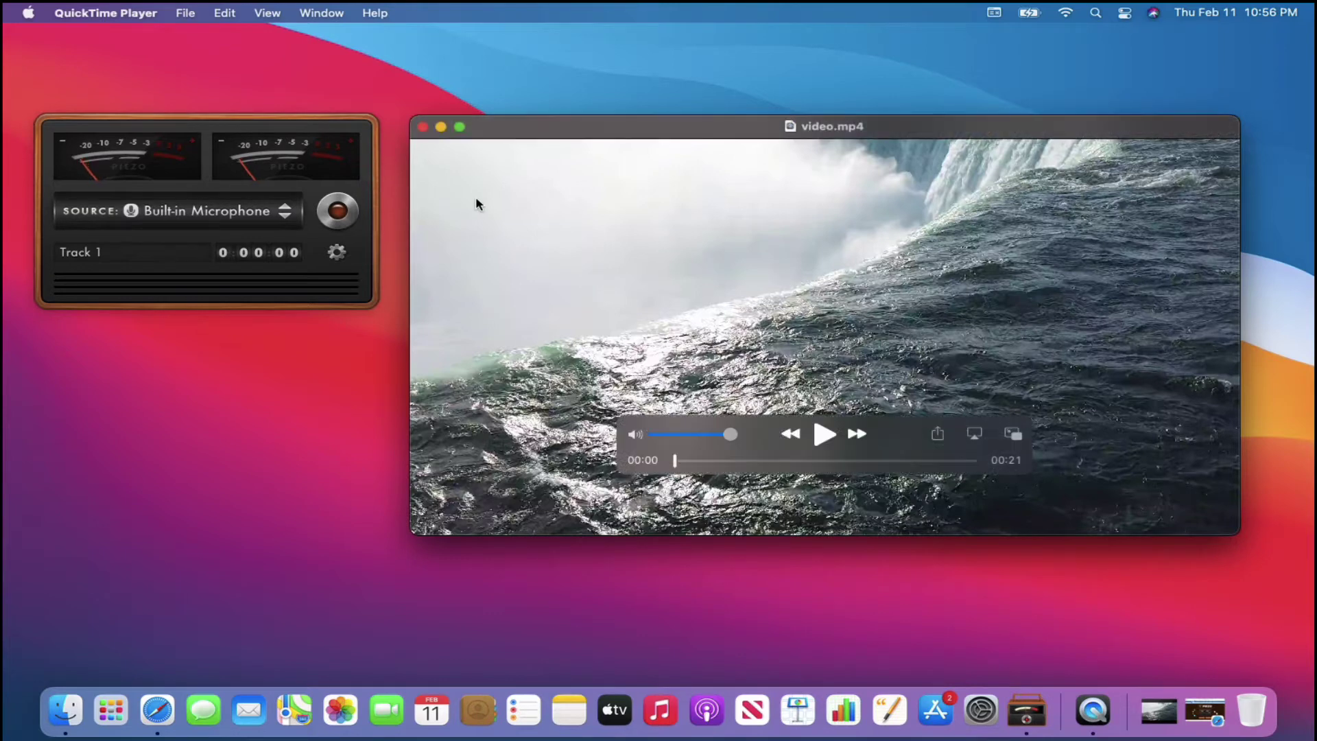
{"action": "left_click", "coordinate": [288, 220]}
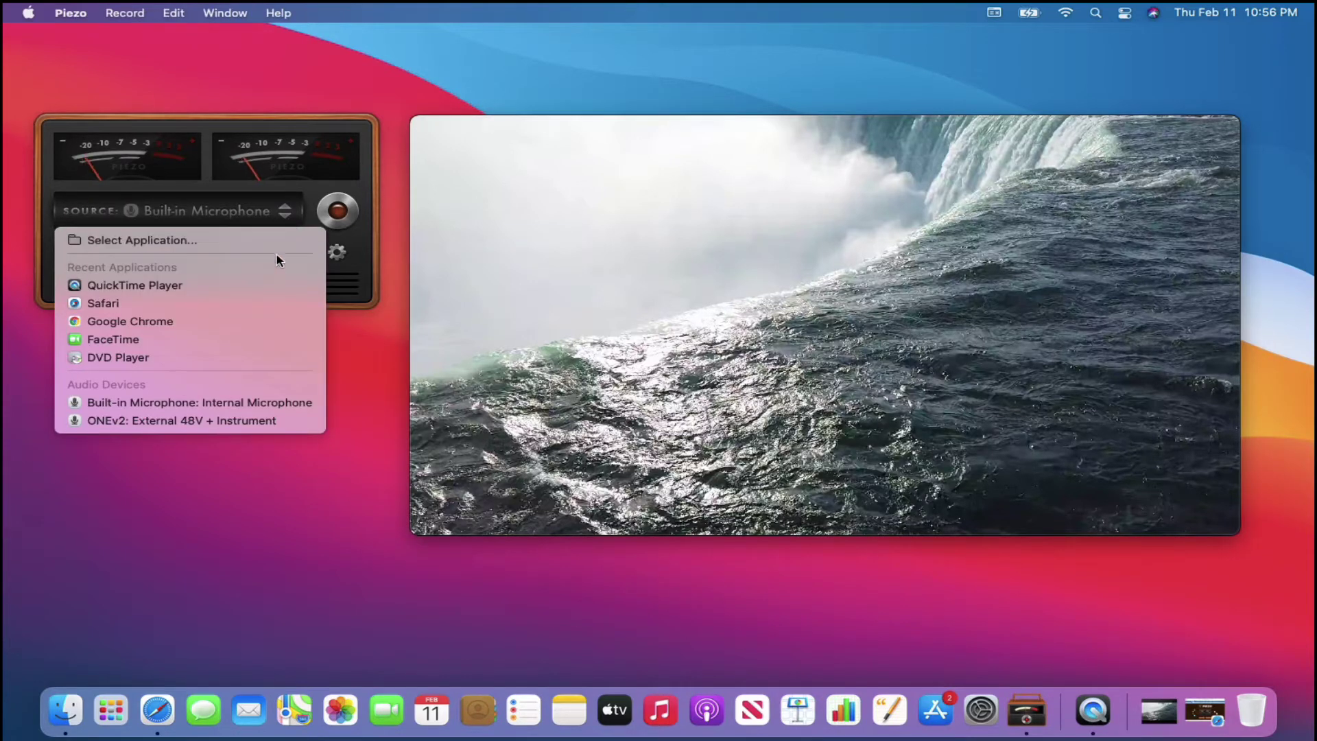
{"action": "left_click", "coordinate": [253, 286]}
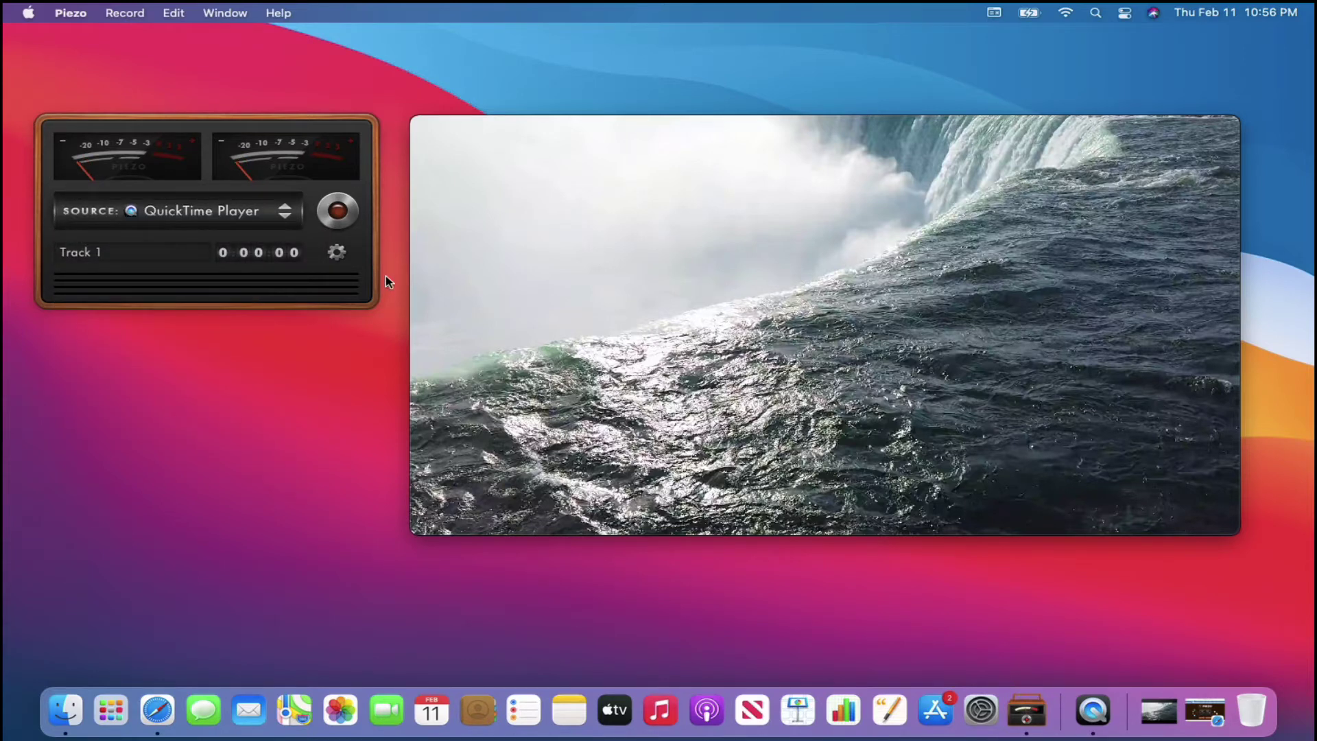
Play the waterfall video briefly, pause it, and drag the playhead back.
{"action": "mouse_move", "coordinate": [434, 315]}
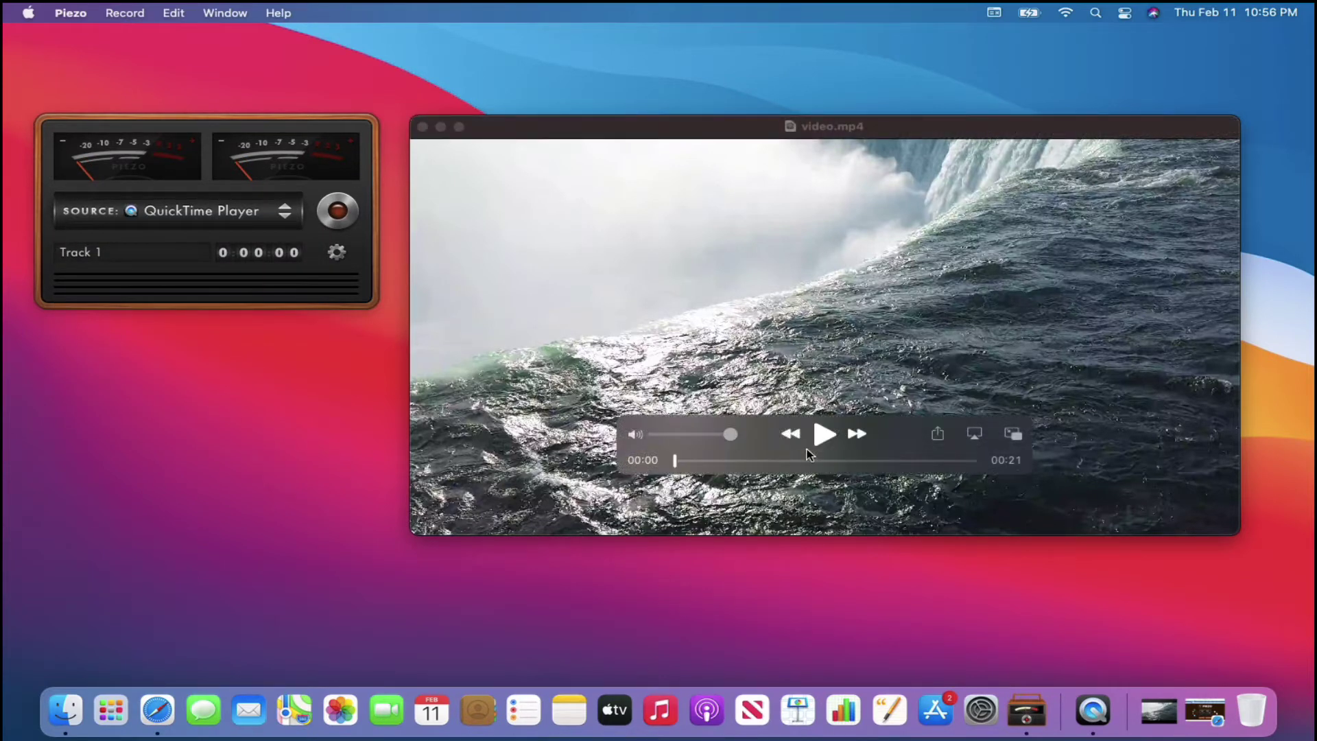
{"action": "left_click", "coordinate": [825, 435]}
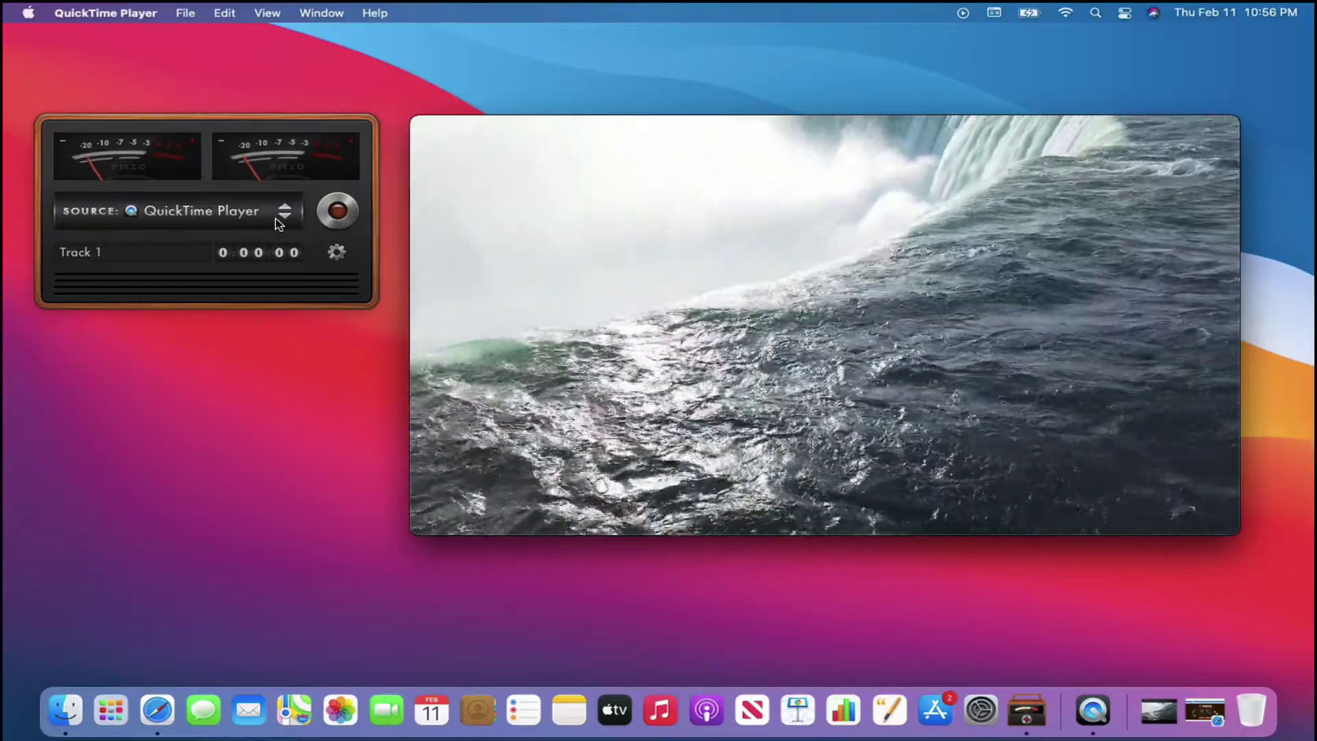
{"action": "mouse_move", "coordinate": [494, 302]}
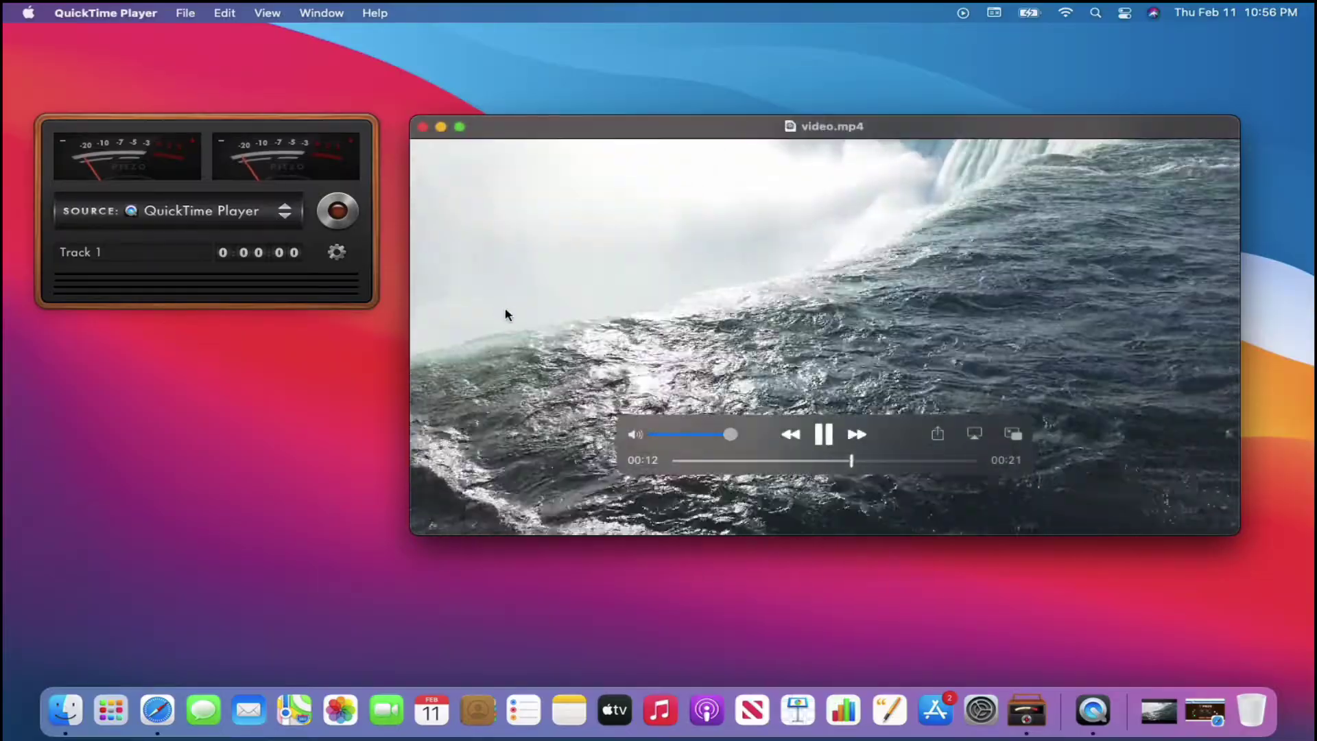
{"action": "left_click", "coordinate": [825, 433]}
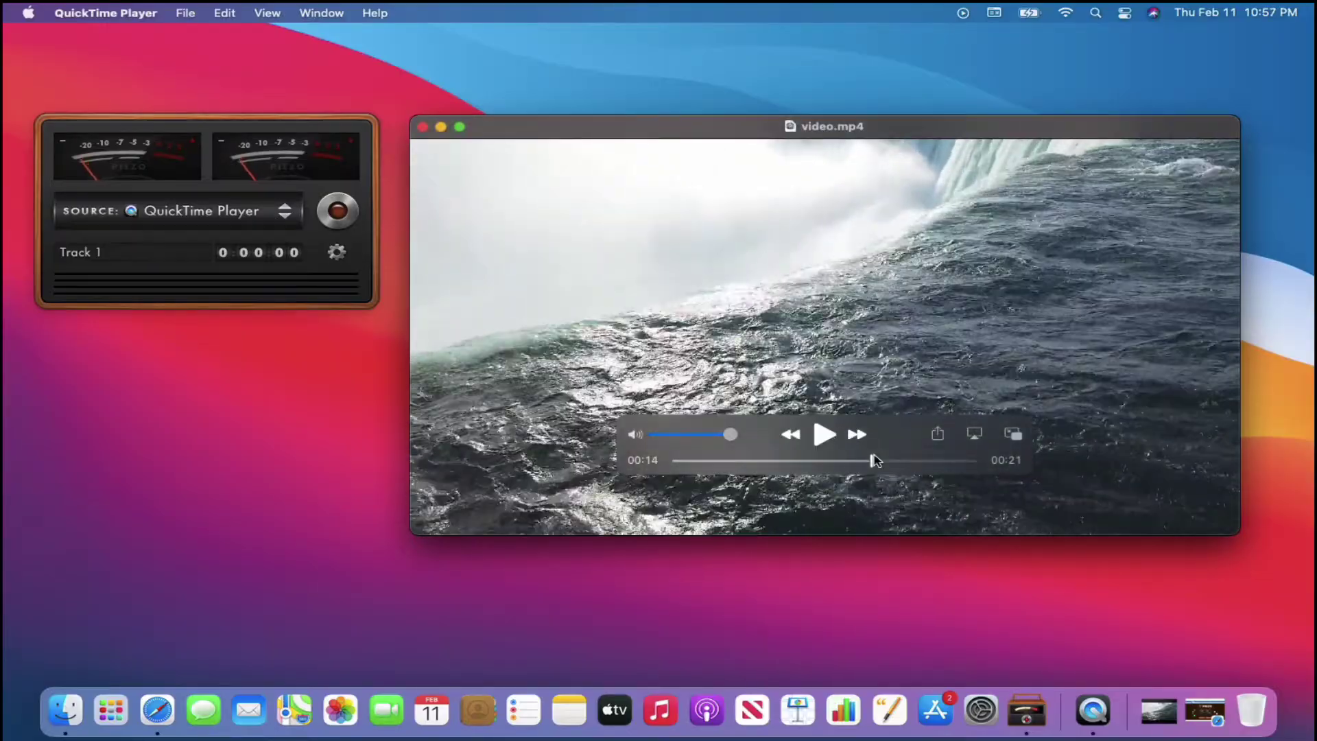
{"action": "left_click_drag", "start_coordinate": [868, 459], "coordinate": [652, 468]}
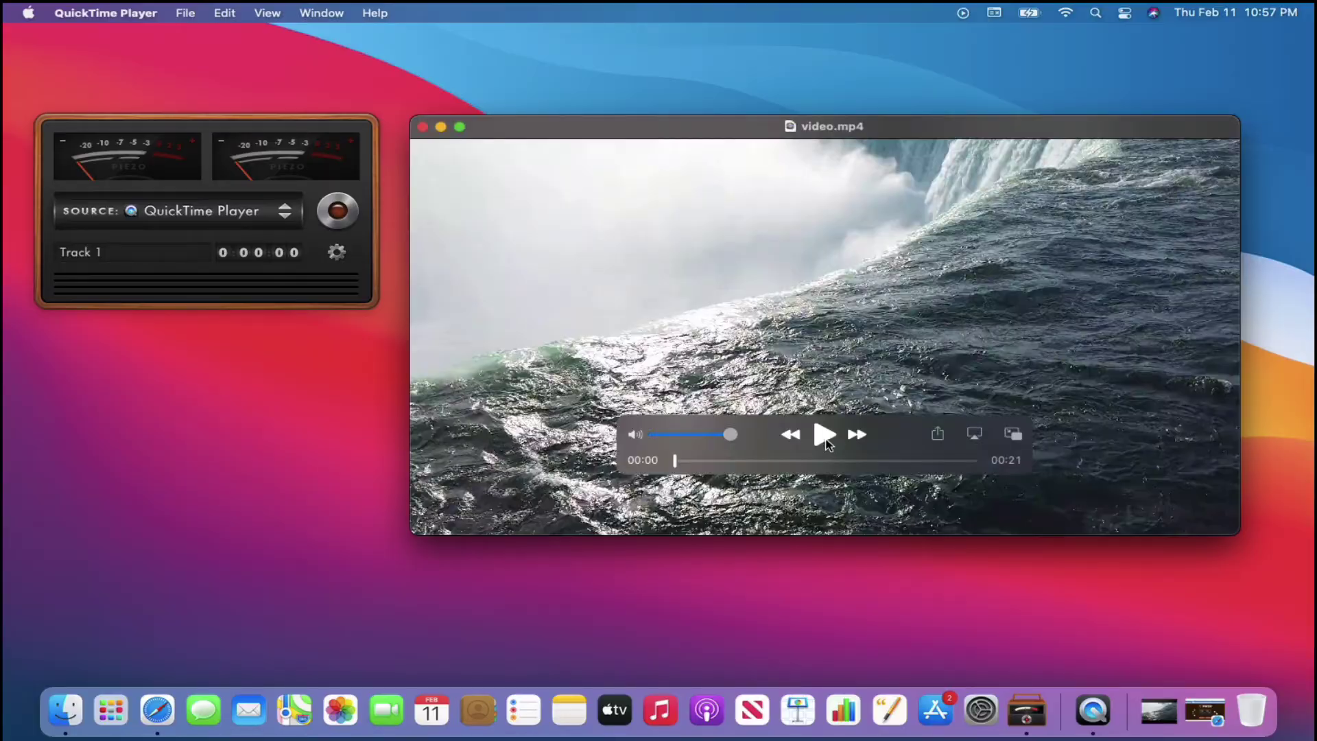
Play the waterfall video and record its audio in Piezo, dismissing the trial notice, then stop.
{"action": "left_click", "coordinate": [827, 441]}
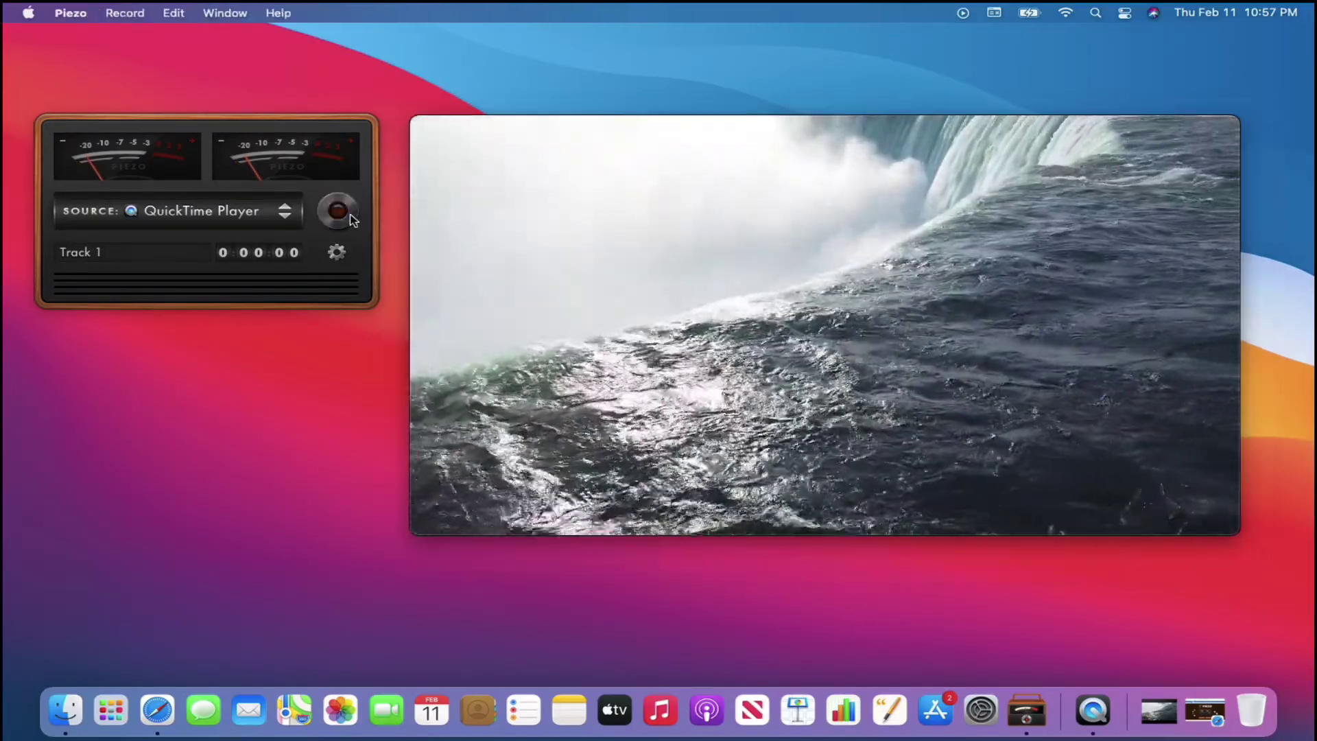
{"action": "left_click", "coordinate": [350, 215]}
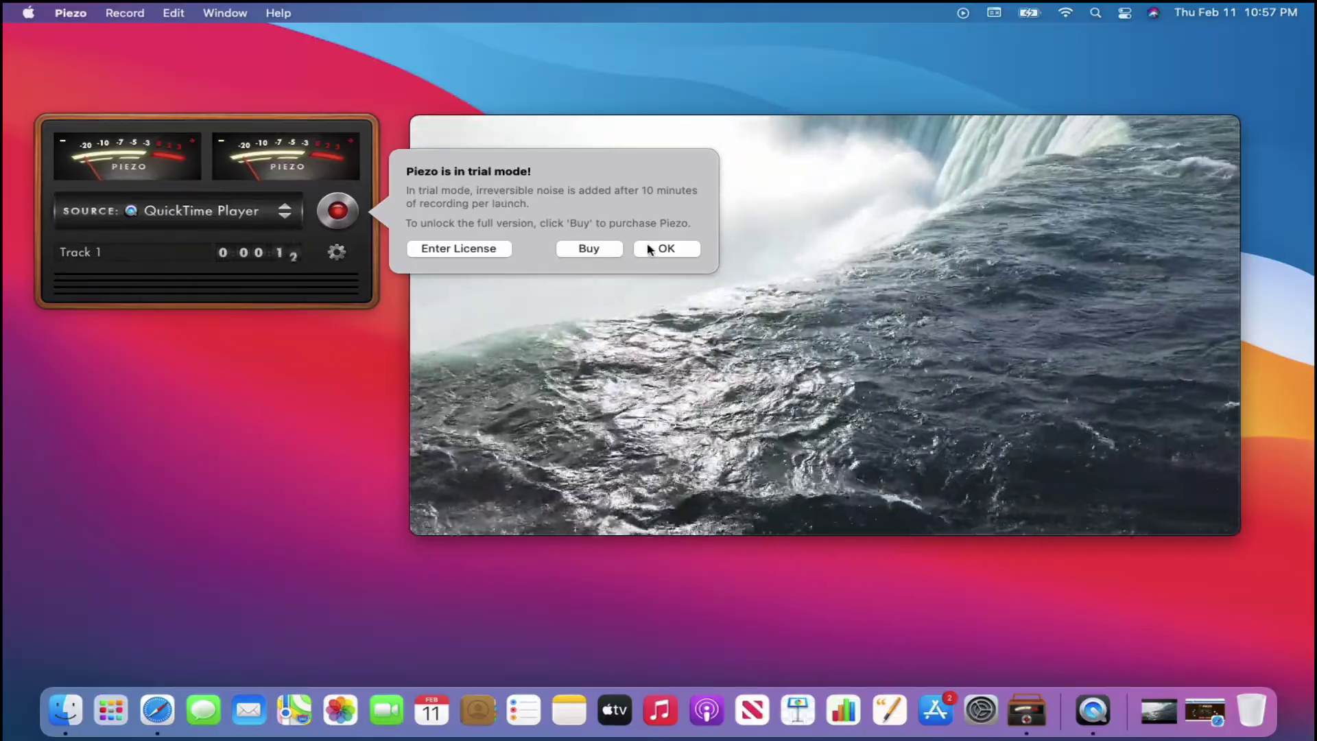
{"action": "left_click", "coordinate": [664, 248]}
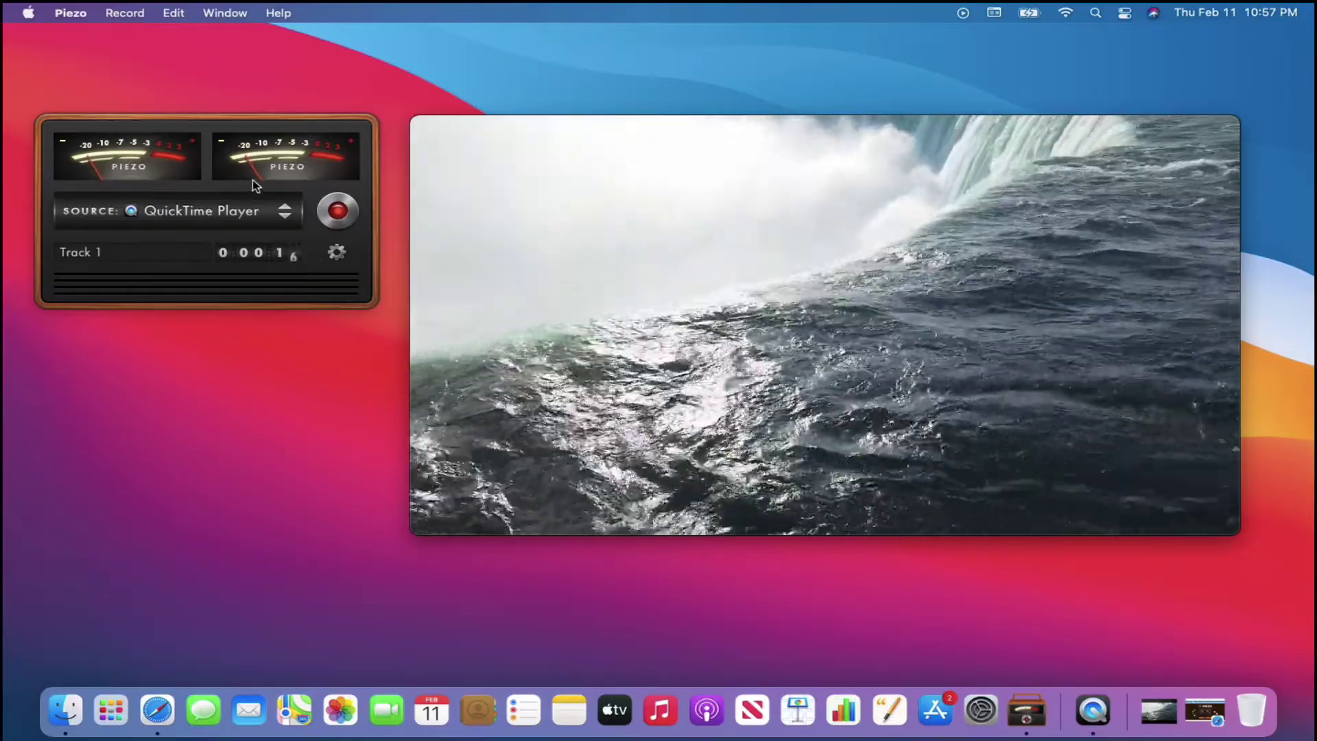
{"action": "mouse_move", "coordinate": [494, 306]}
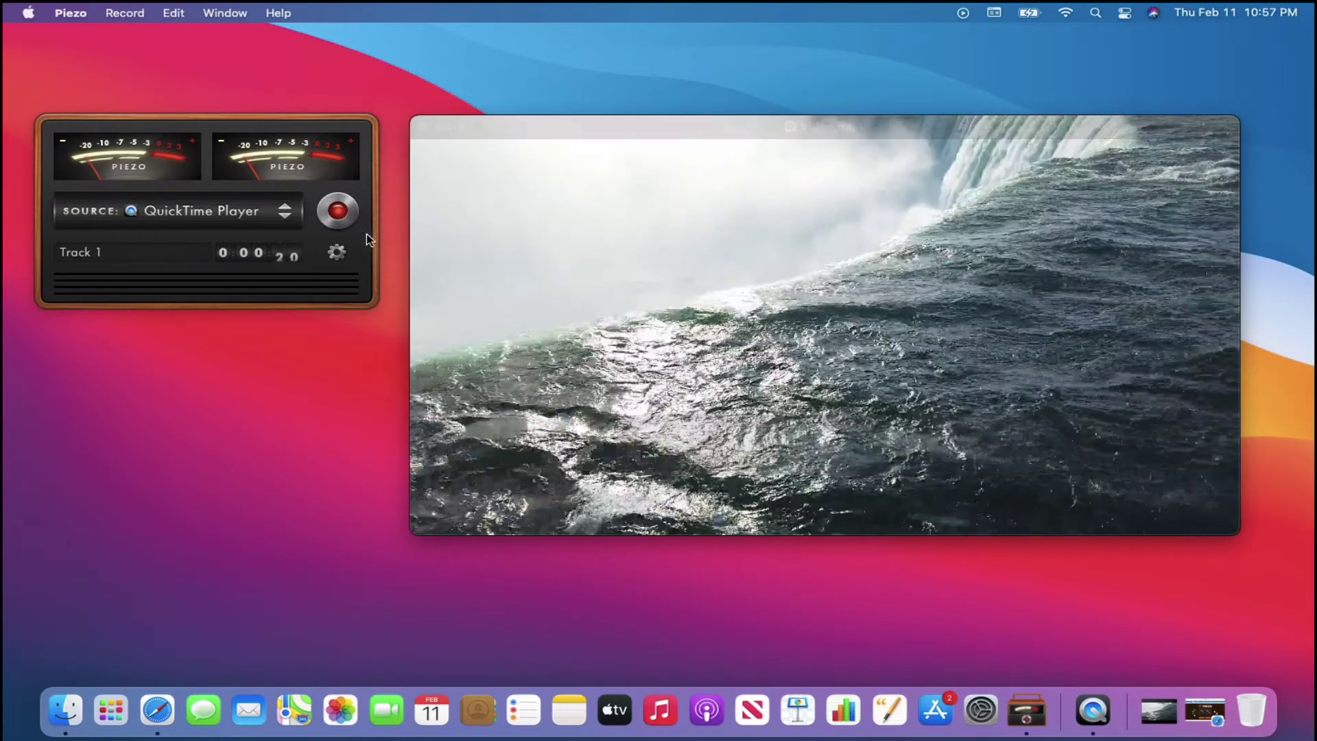
{"action": "left_click", "coordinate": [352, 220]}
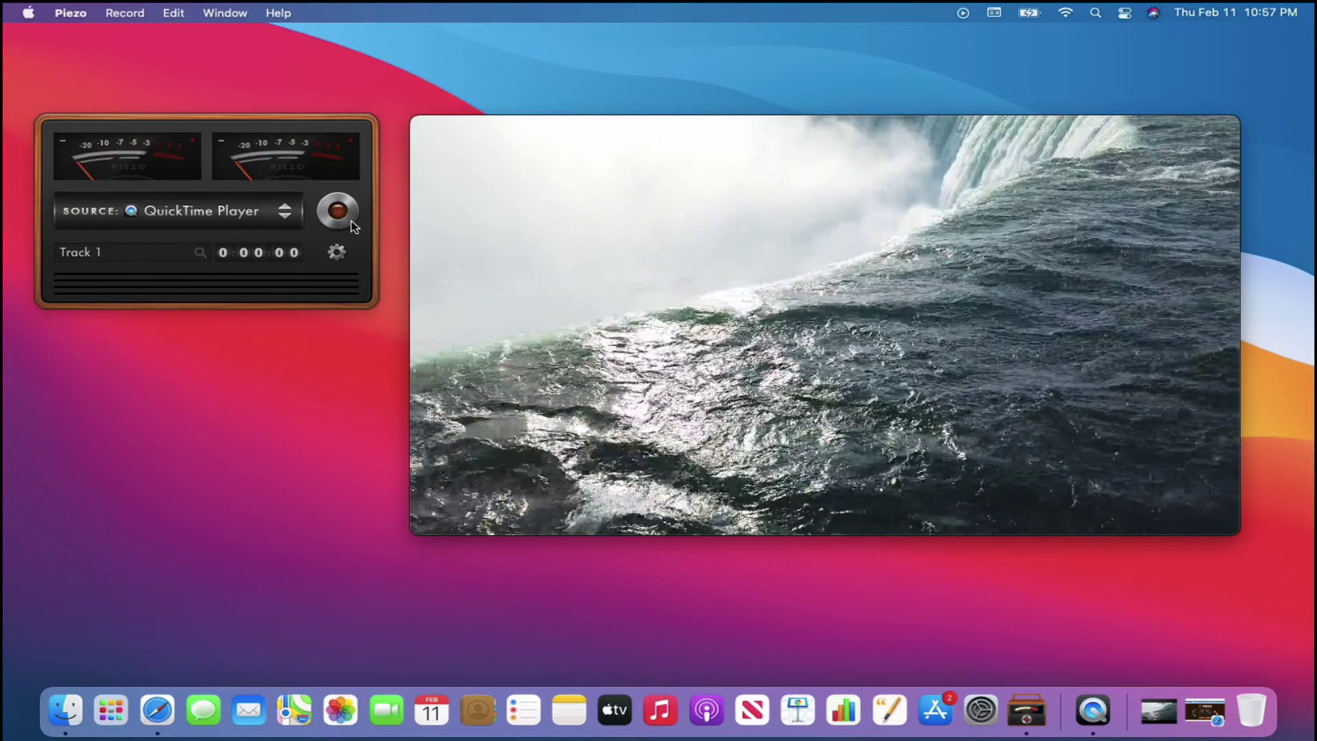
{"action": "mouse_move", "coordinate": [649, 332]}
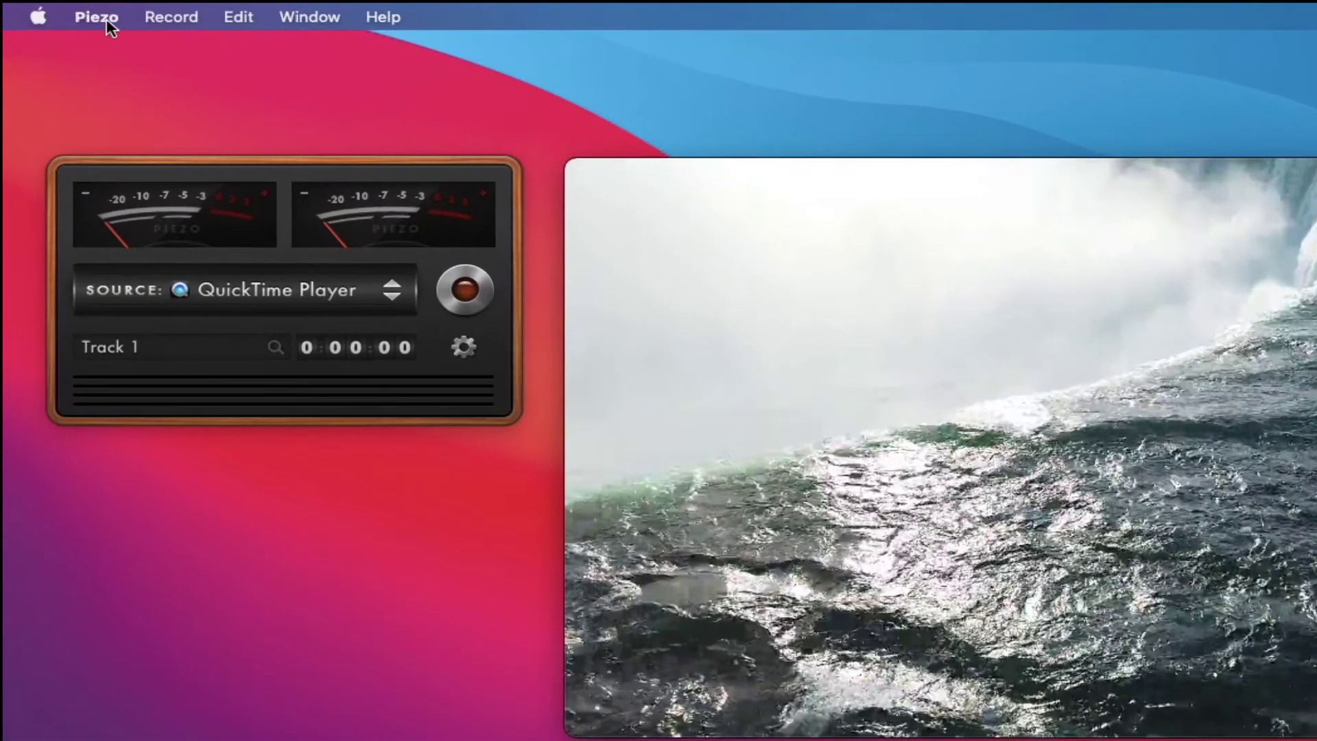
Open Piezo Preferences and keep the Piezo folder as the save location for recordings.
{"action": "left_click", "coordinate": [104, 18]}
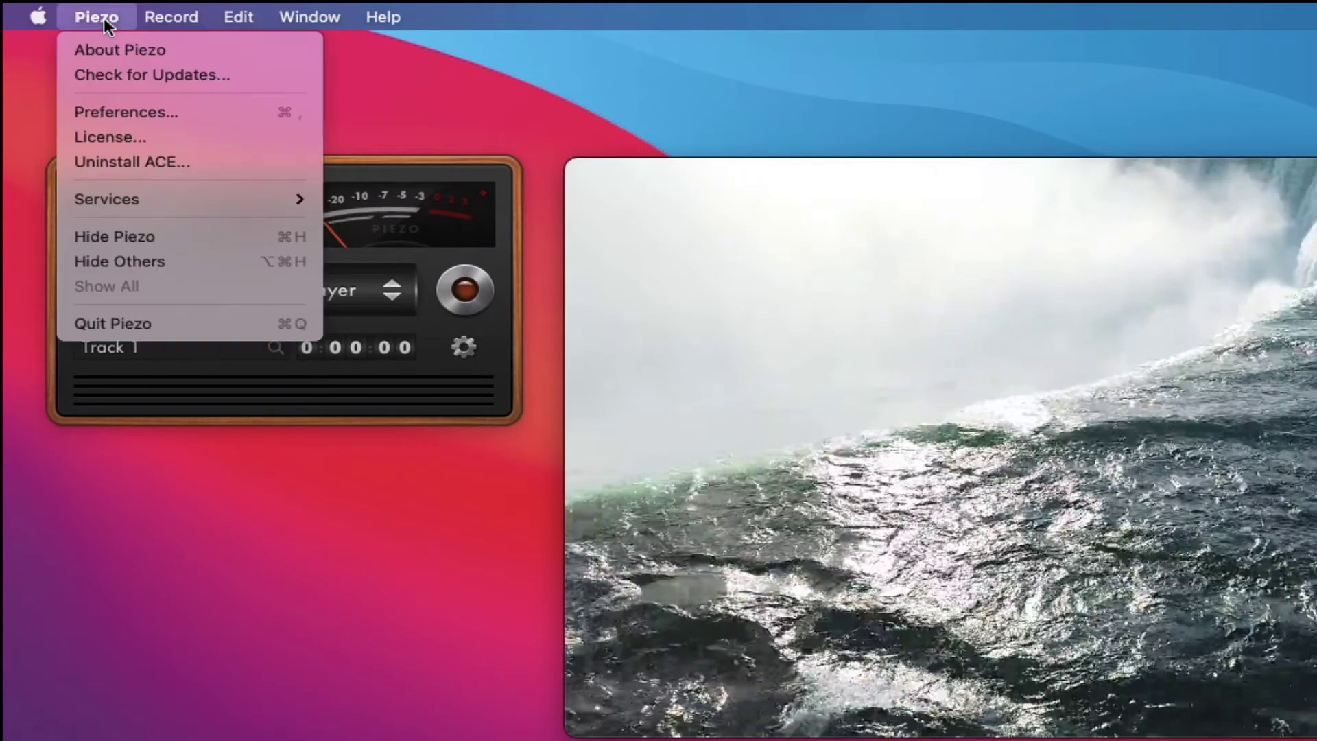
{"action": "left_click", "coordinate": [119, 113]}
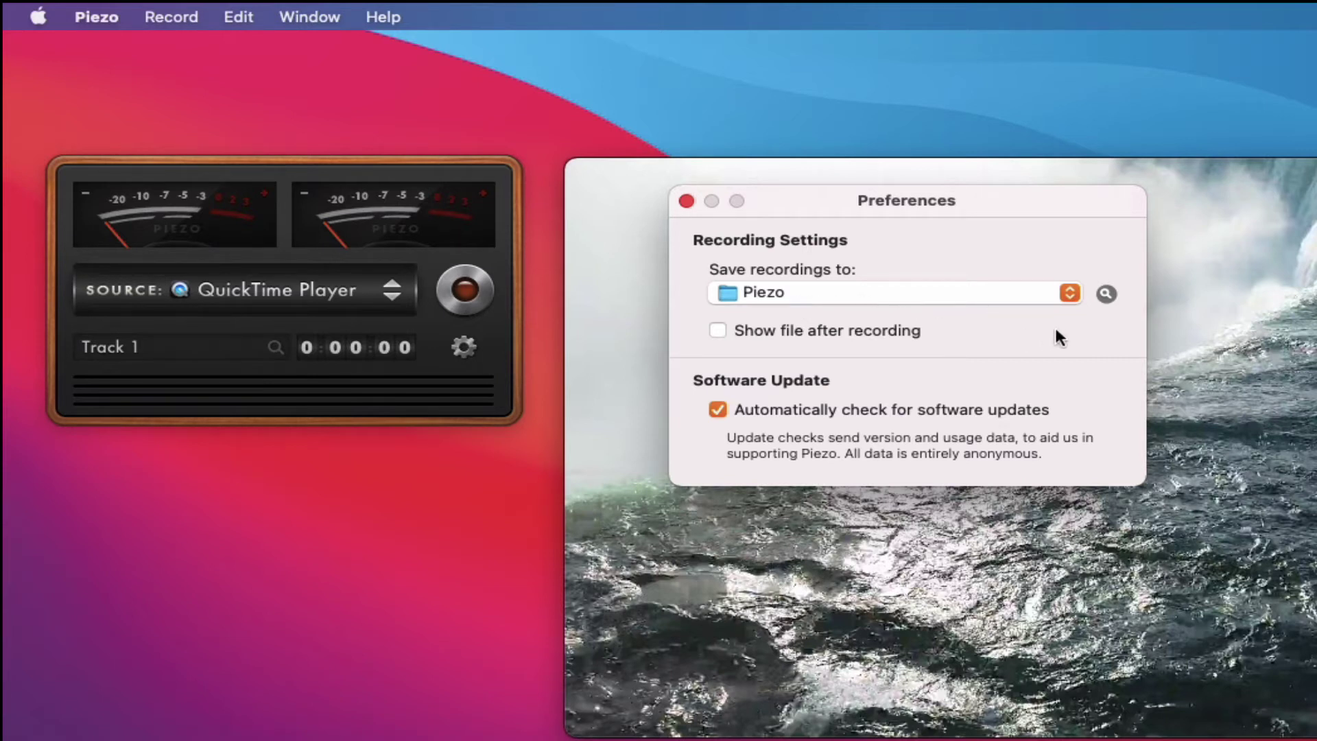
{"action": "left_click", "coordinate": [1070, 292]}
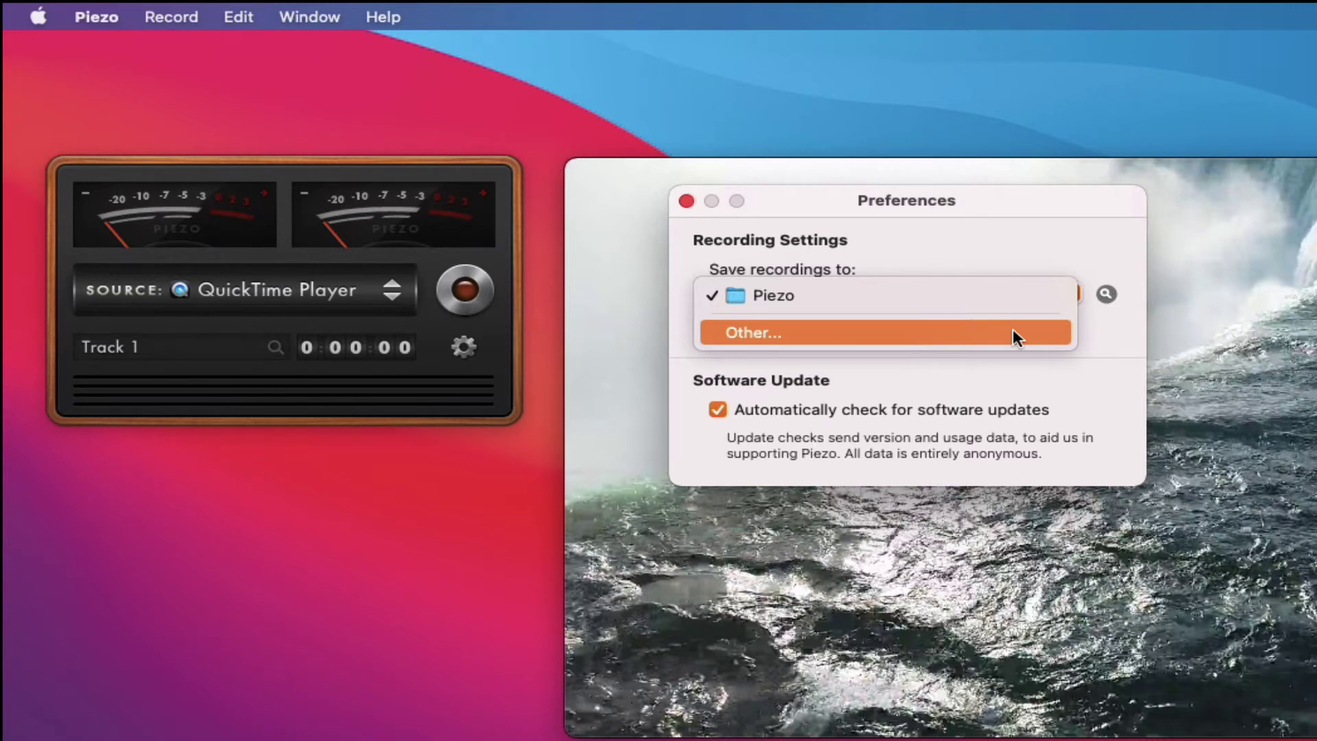
{"action": "left_click", "coordinate": [1071, 251]}
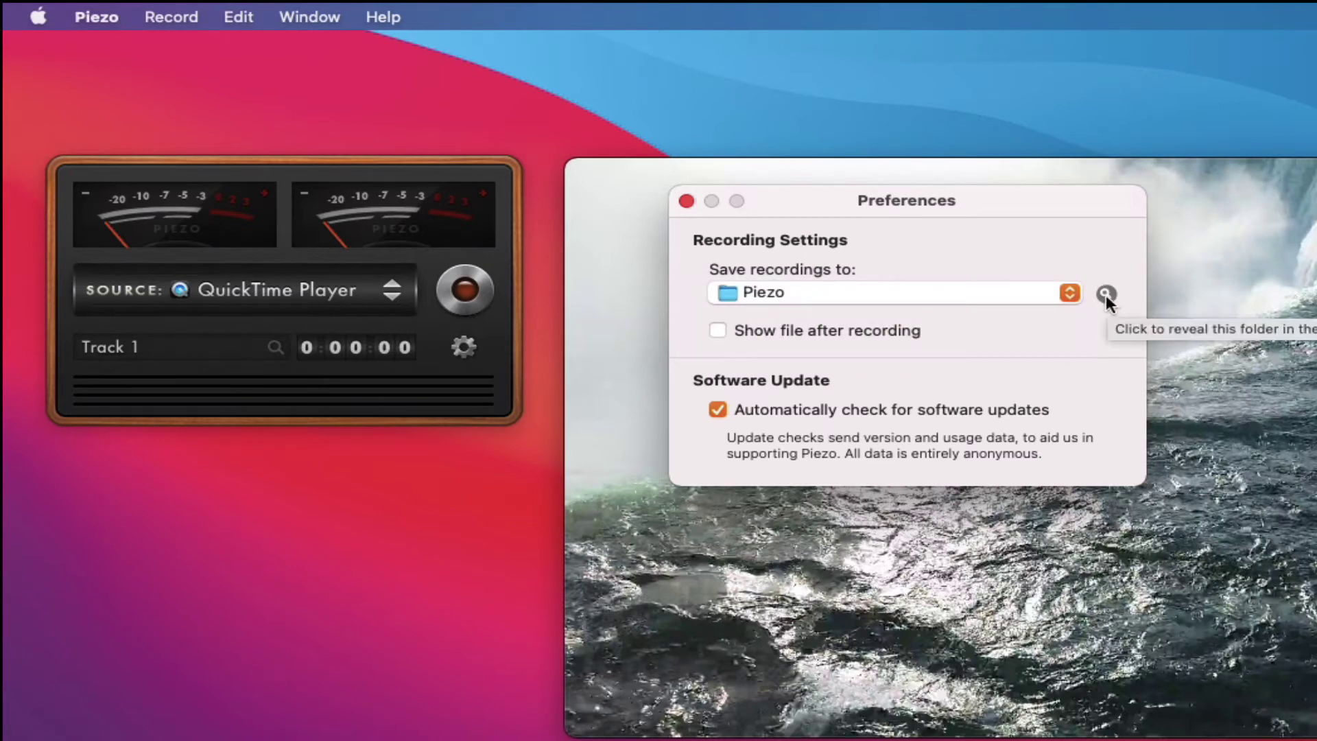
Reveal the Piezo folder in Finder, select Track 1.mp3, then restore the Piezo web page.
{"action": "left_click", "coordinate": [1105, 295]}
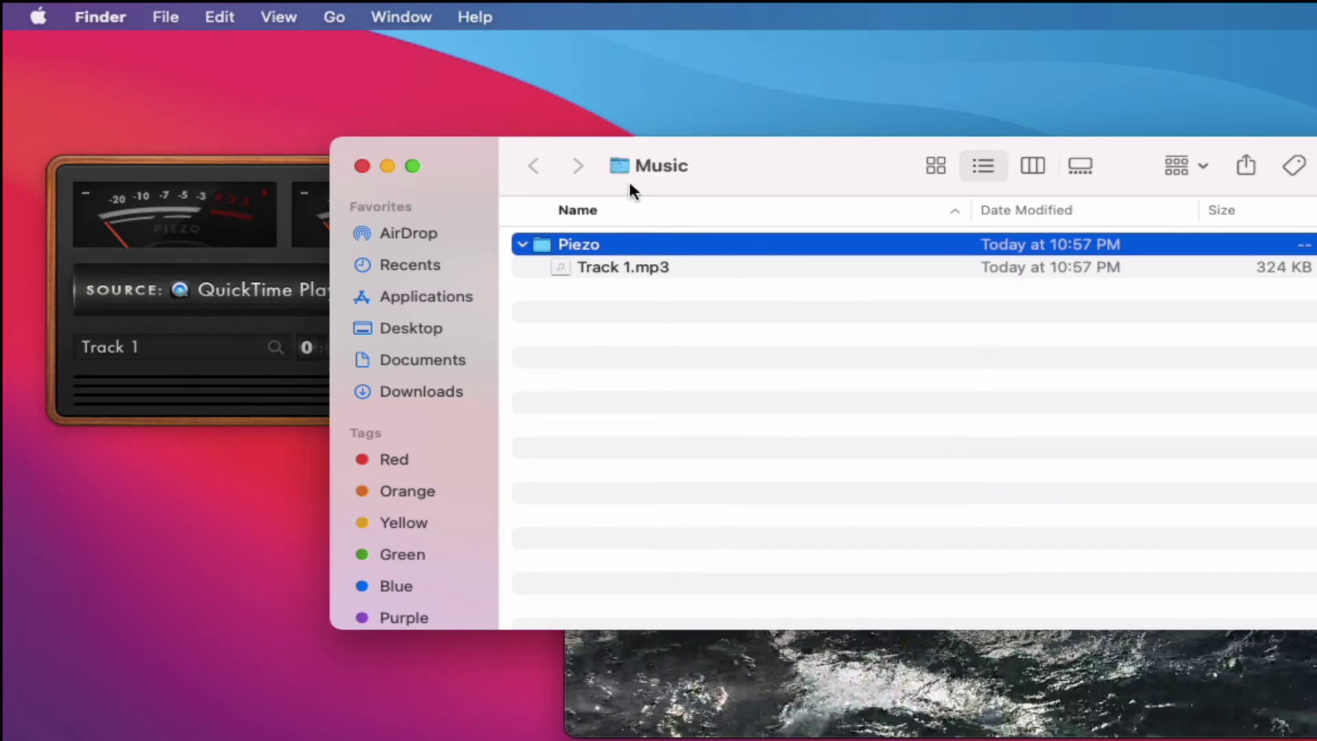
{"action": "left_click", "coordinate": [627, 269]}
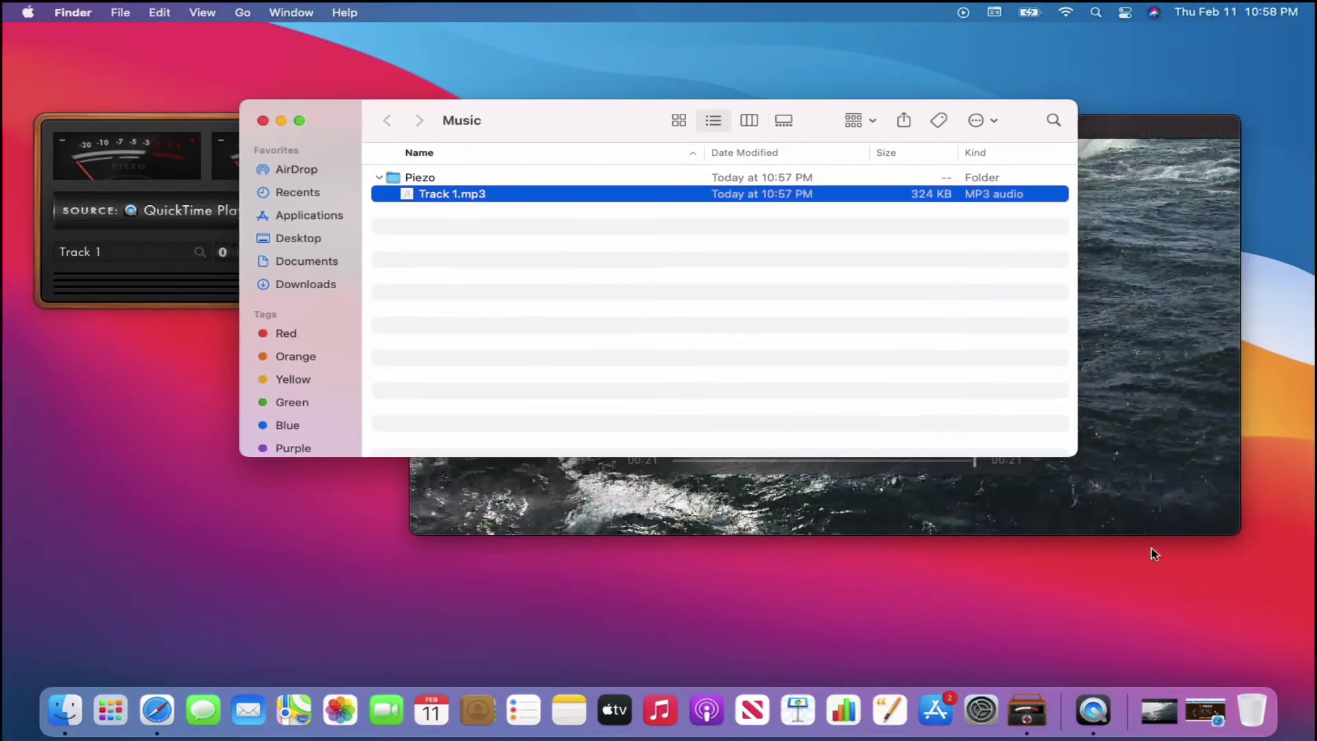
{"action": "left_click", "coordinate": [1207, 710]}
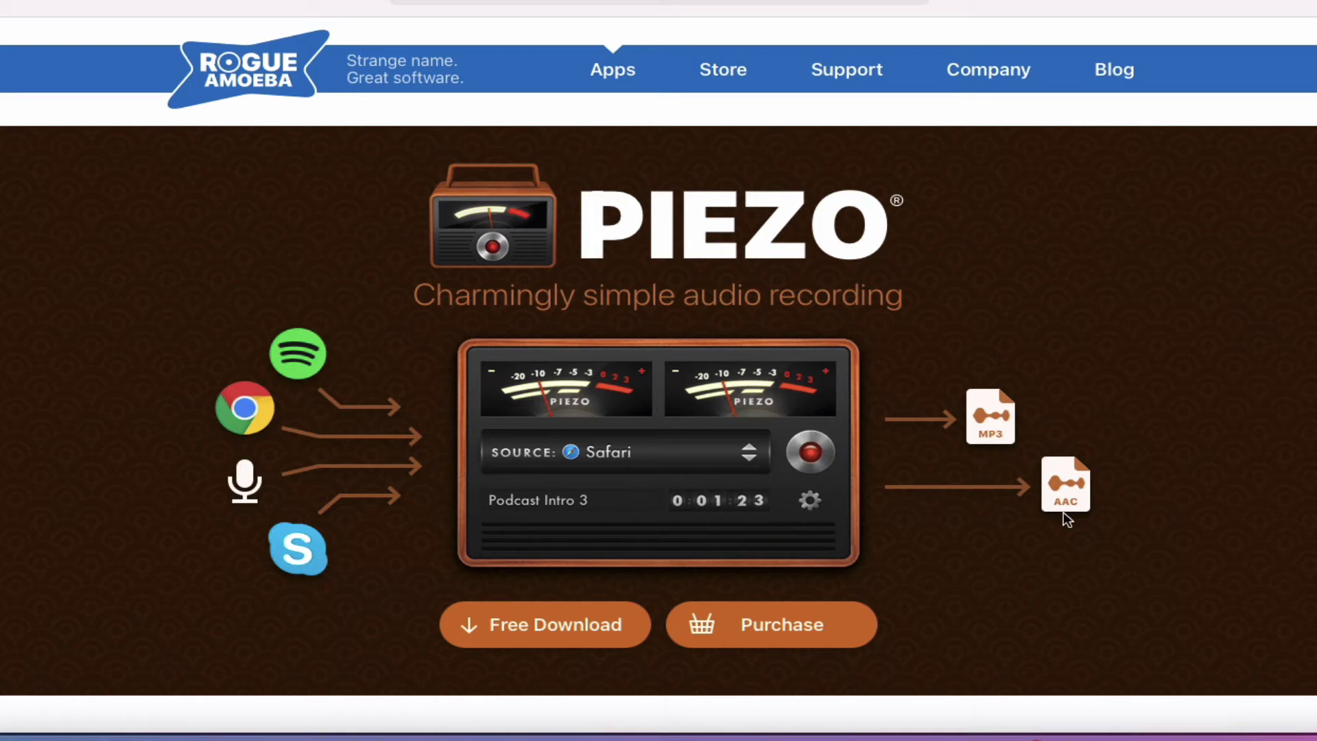
Scroll the Piezo download page, then minimize the Safari and Finder Music windows.
{"action": "scroll", "coordinate": [719, 567], "scroll_direction": "down", "scroll_amount": 2}
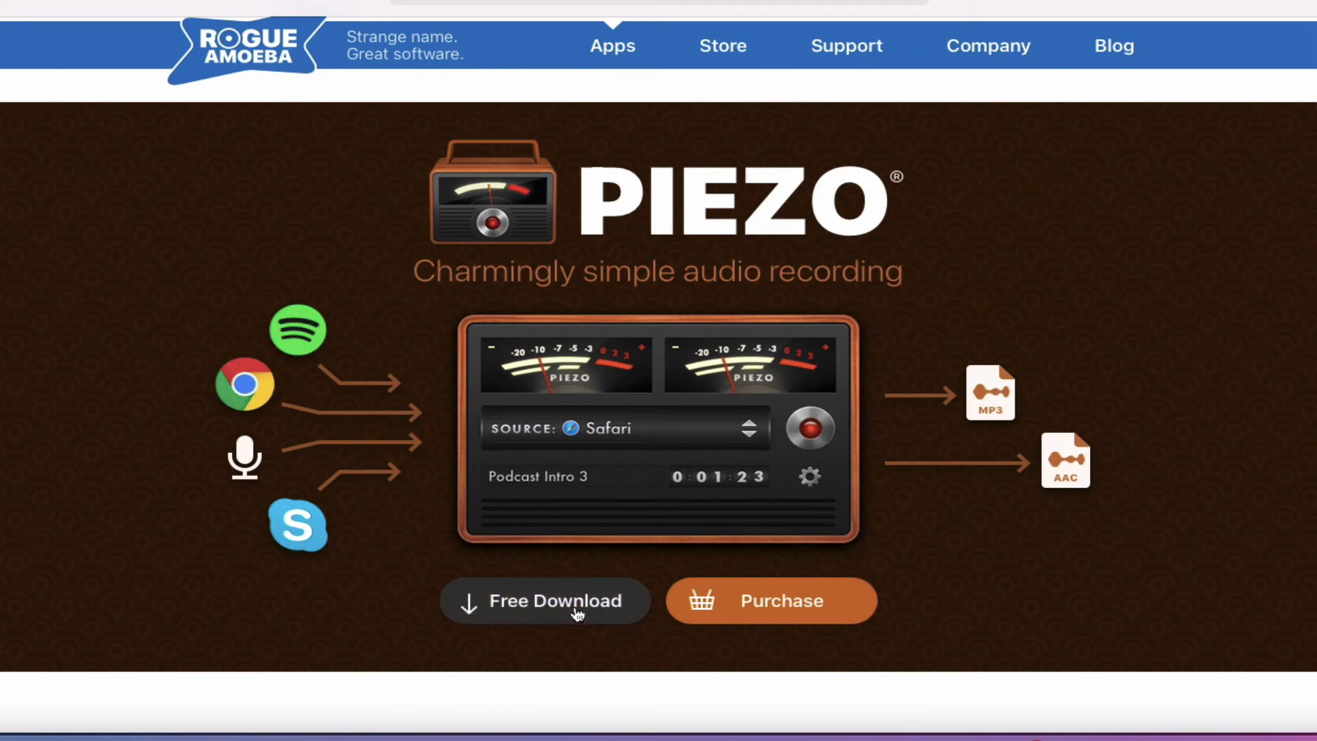
{"action": "scroll", "coordinate": [578, 614], "scroll_direction": "down", "scroll_amount": 1}
{"action": "scroll", "coordinate": [578, 614], "scroll_direction": "up", "scroll_amount": 3}
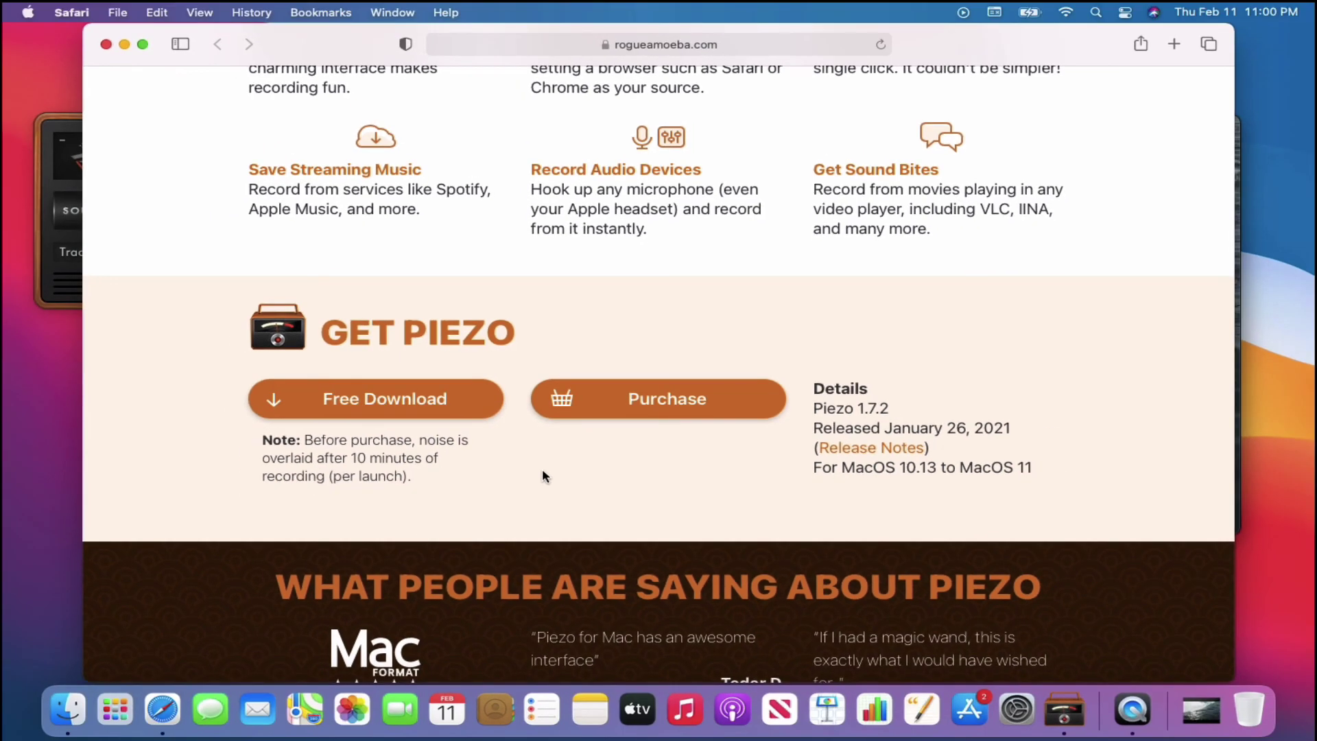
{"action": "left_click", "coordinate": [124, 44]}
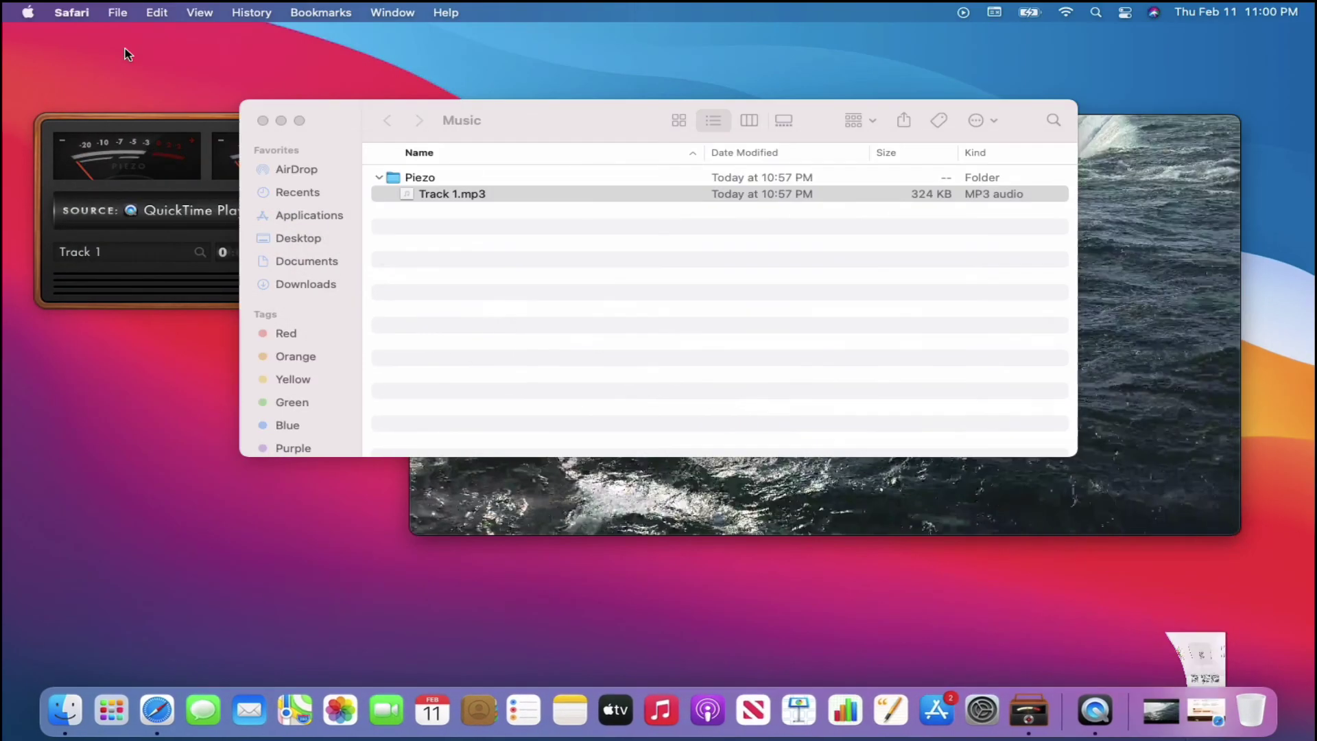
{"action": "left_click", "coordinate": [281, 120]}
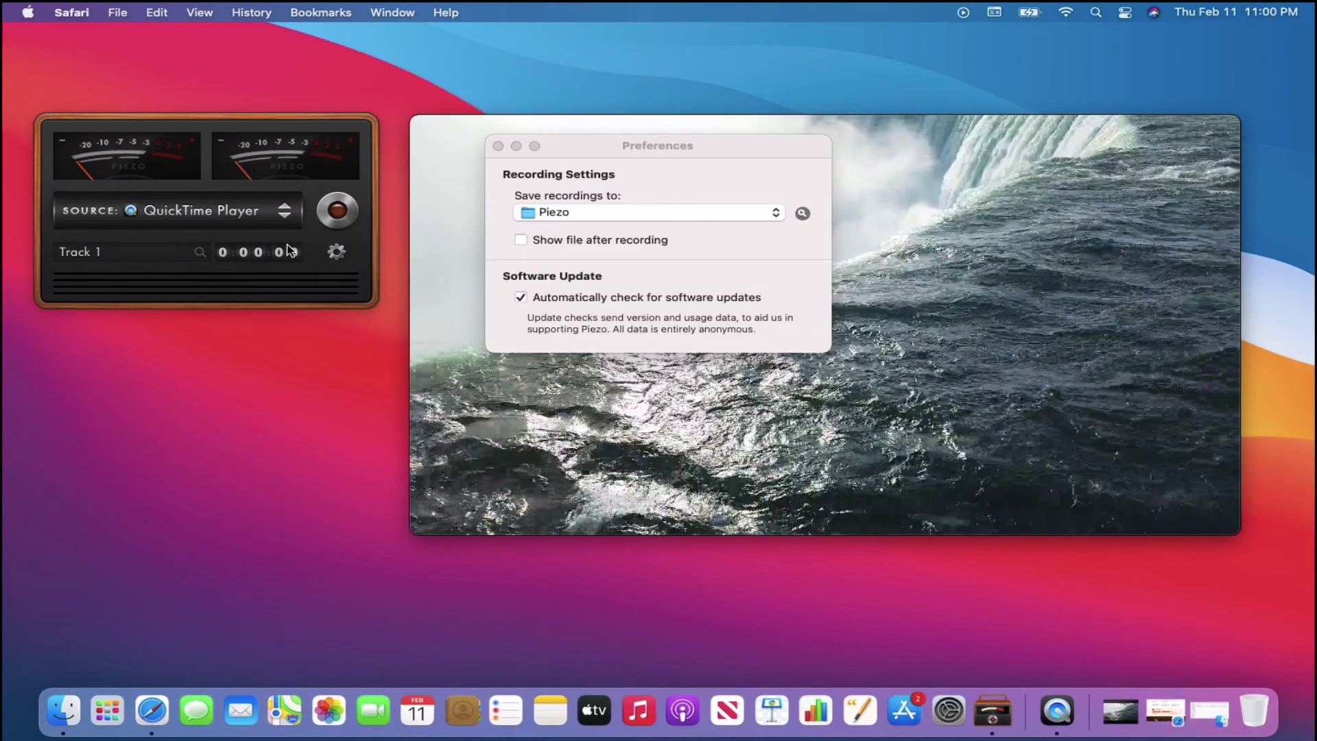